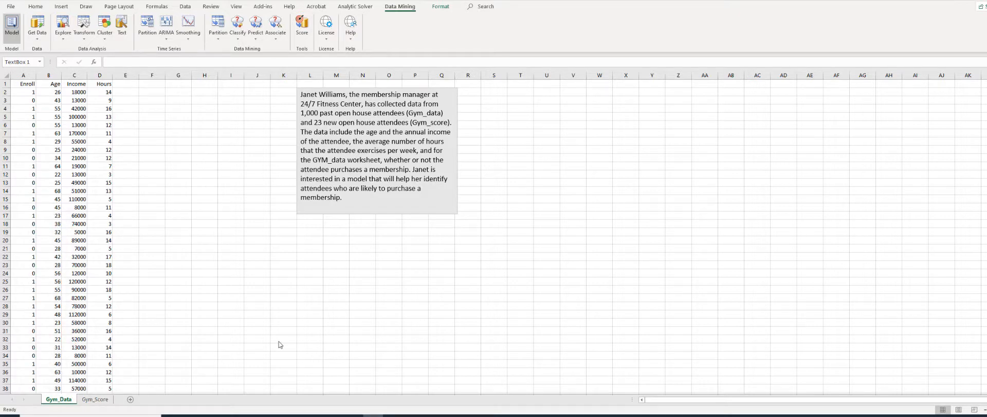
Review the Gym_Data and Gym_Score worksheets.
click(91, 400)
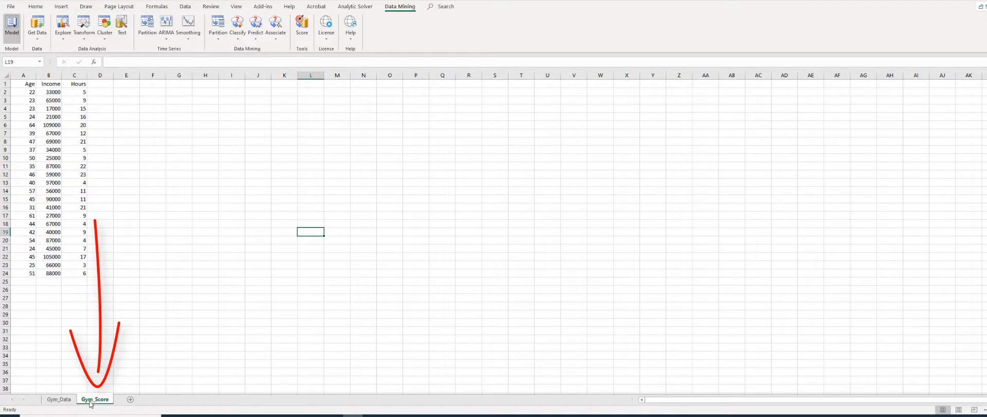
click(59, 399)
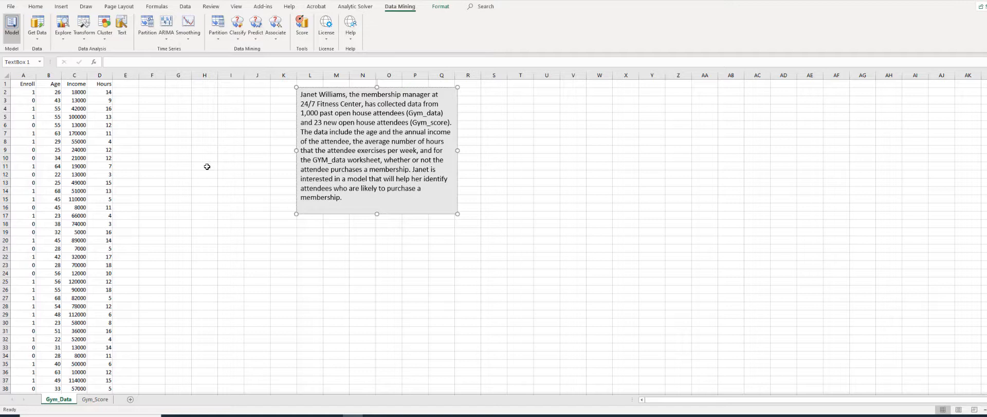
click(95, 399)
Open the Standard Partition dialog for the Gym_Data worksheet.
click(218, 28)
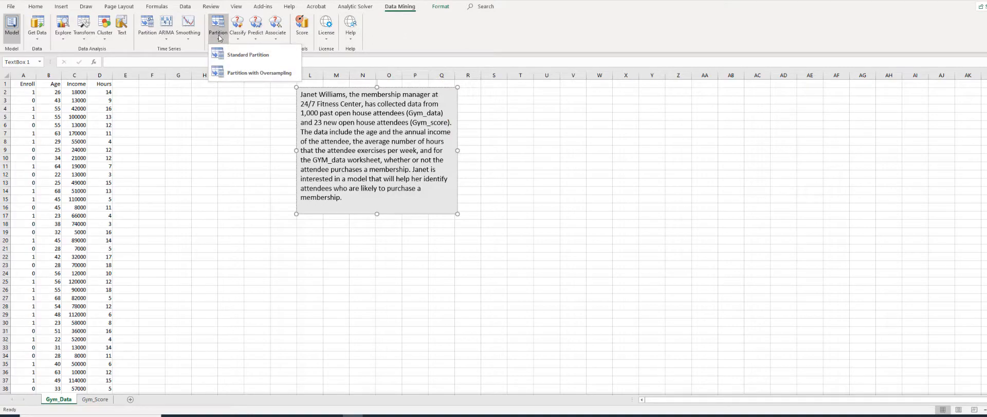
click(235, 55)
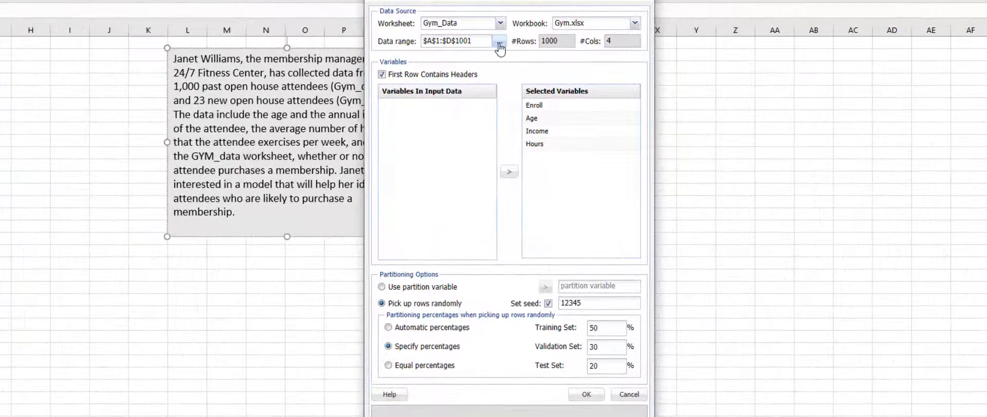
click(500, 43)
click(593, 192)
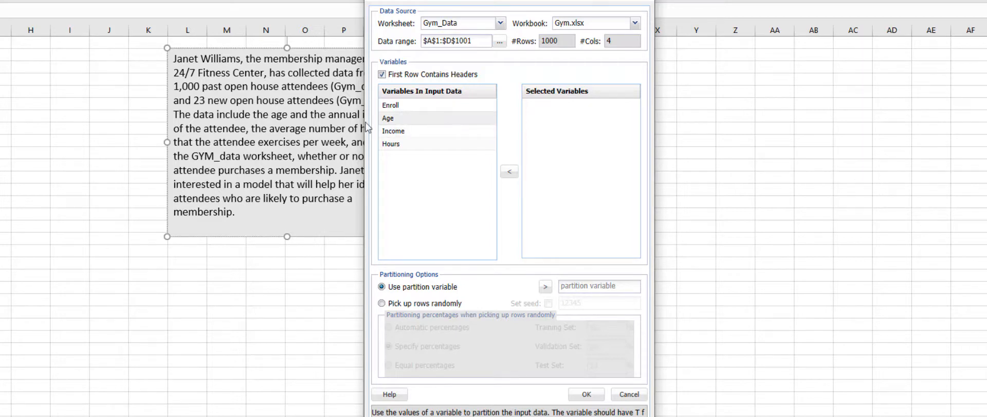
Add Enroll, Age, Income and Hours to the selected variables for partitioning.
click(399, 106)
click(504, 173)
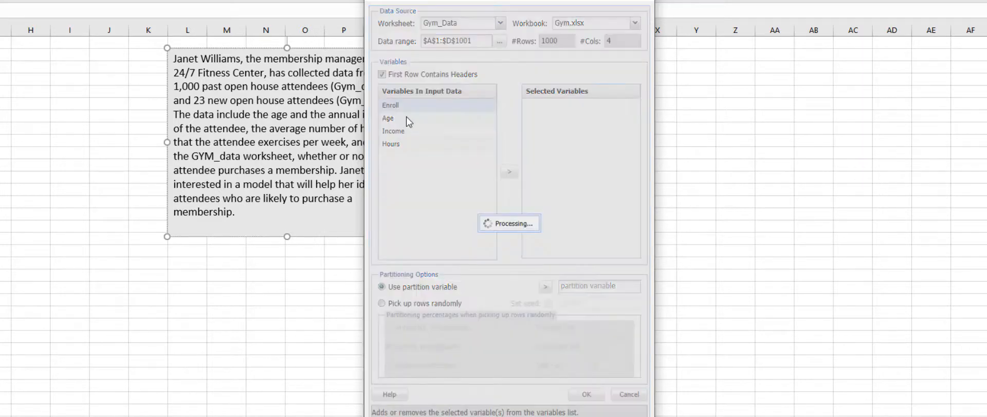
click(405, 118)
click(506, 172)
click(397, 107)
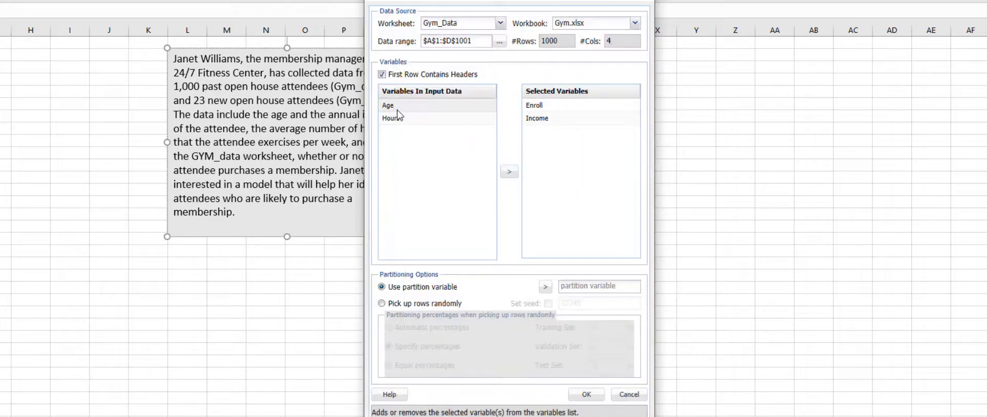
click(509, 173)
click(398, 106)
click(509, 173)
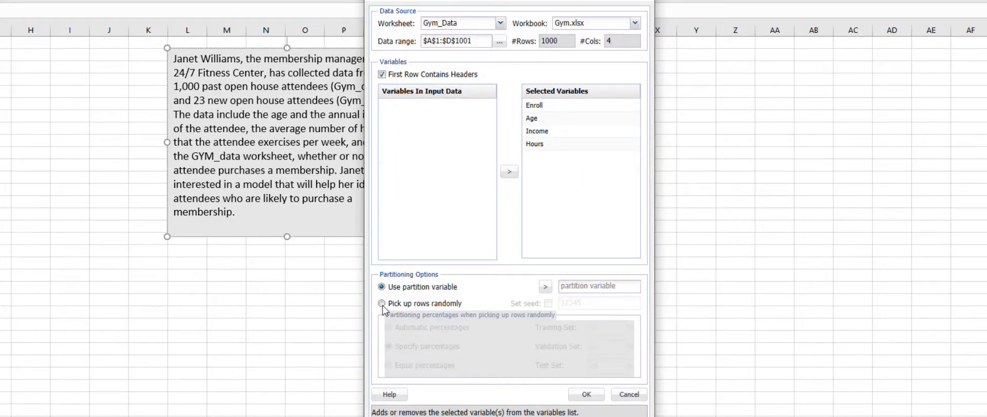
Pick up rows randomly with seed 12345 and 50/30/20 percentages, and run the partition.
click(381, 303)
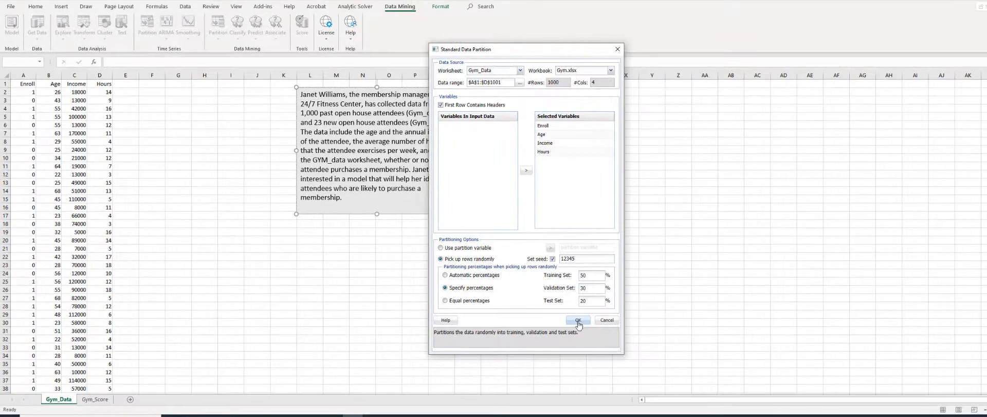
click(579, 325)
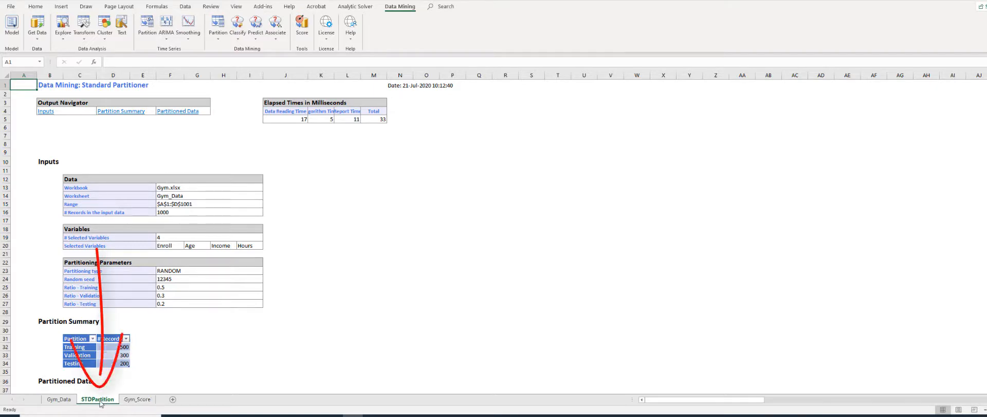
Start a k-Nearest Neighbors classification on the STDPartition data.
scroll(141, 205, down, 7)
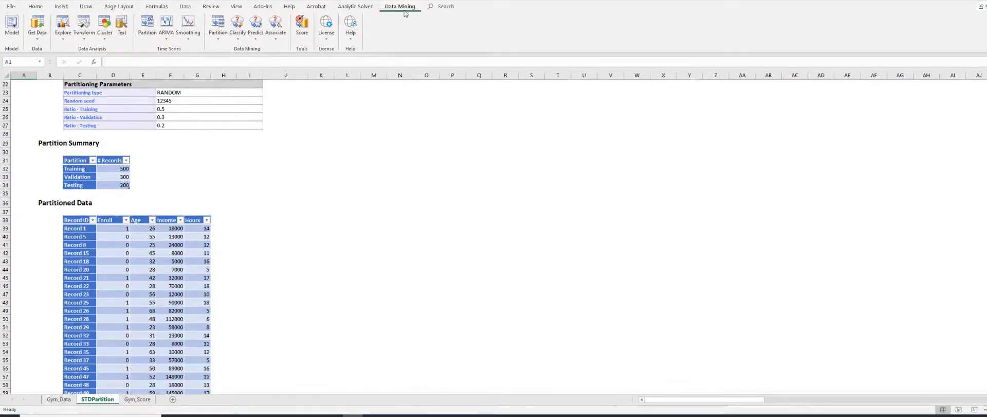
click(237, 39)
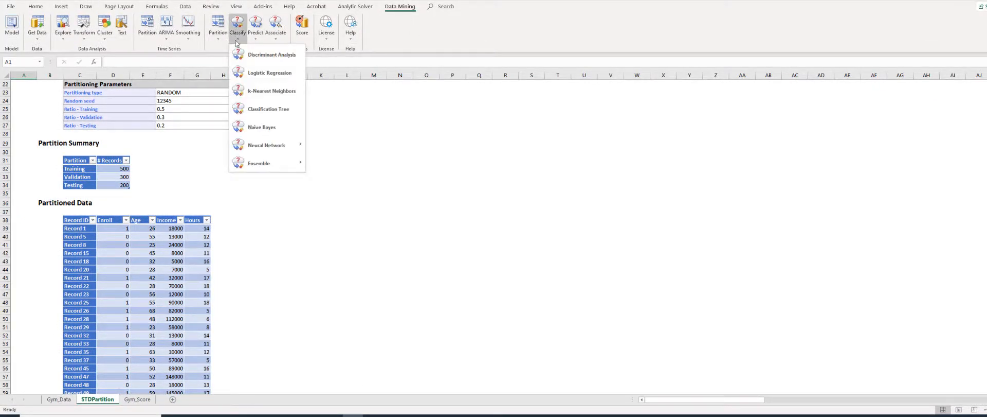
click(260, 92)
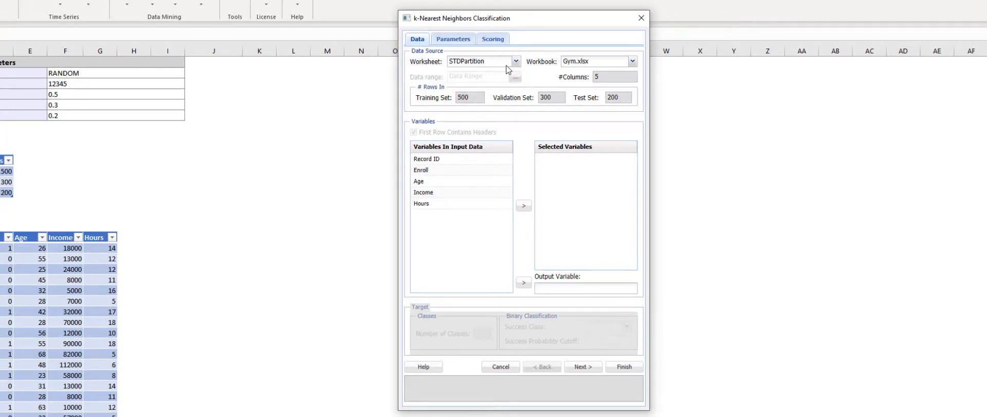
Select Age, Income and Hours as input variables and Enroll as the output variable.
click(422, 183)
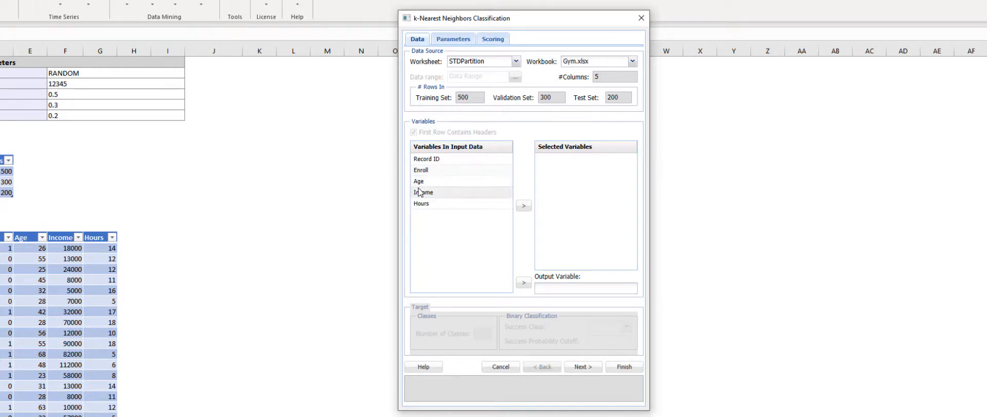
click(521, 207)
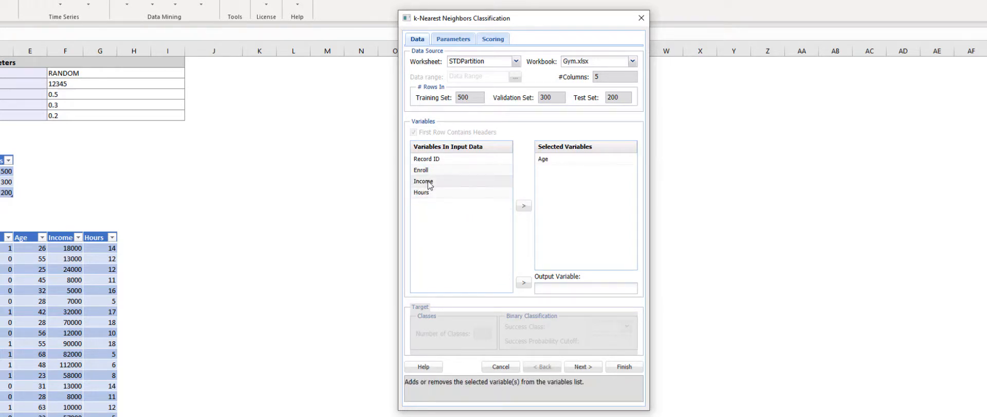
click(425, 184)
click(523, 206)
click(434, 173)
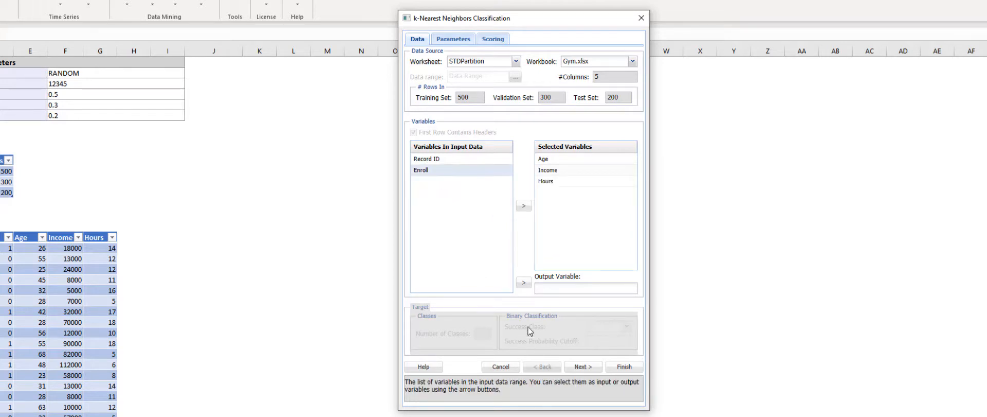
click(521, 286)
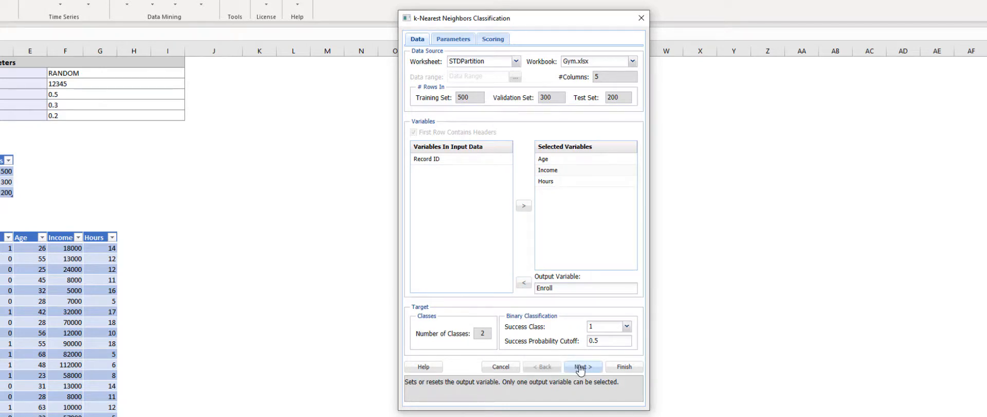
Enable data rescaling using Standardization.
click(579, 367)
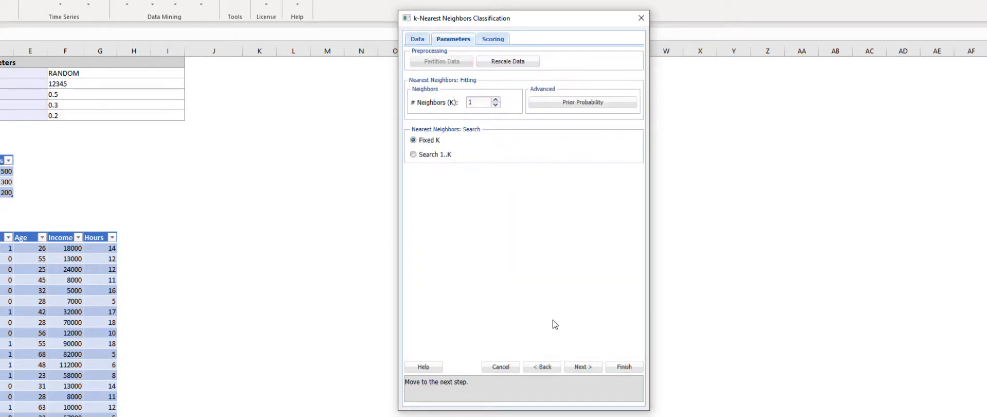
click(499, 67)
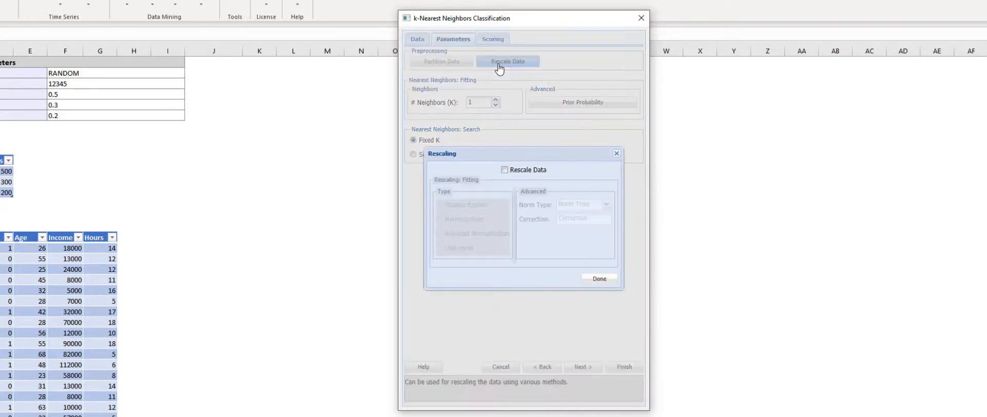
click(505, 170)
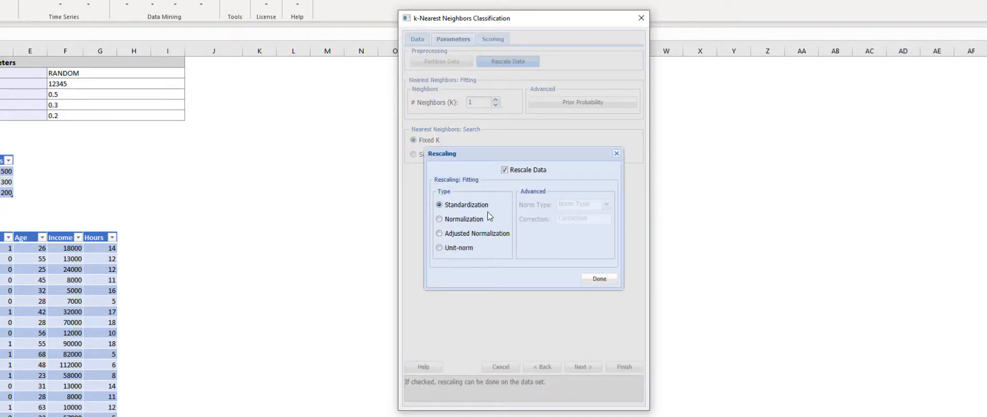
click(599, 280)
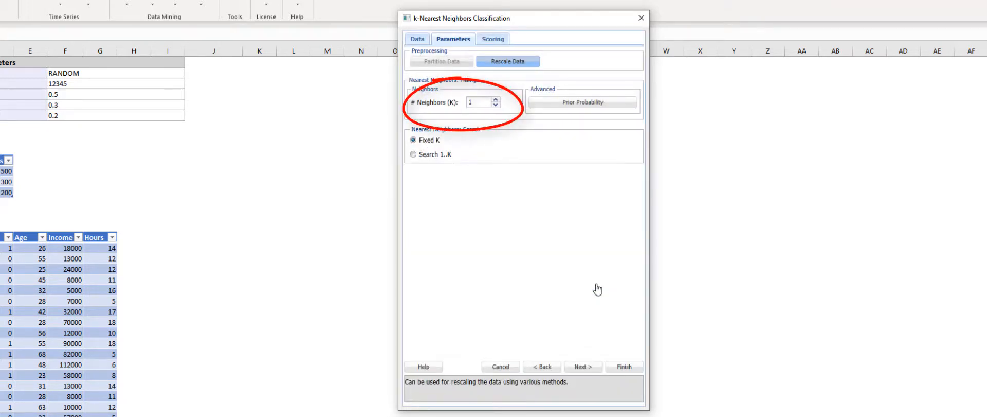
Set the number of neighbors to 10 and choose Search 1..K.
click(496, 100)
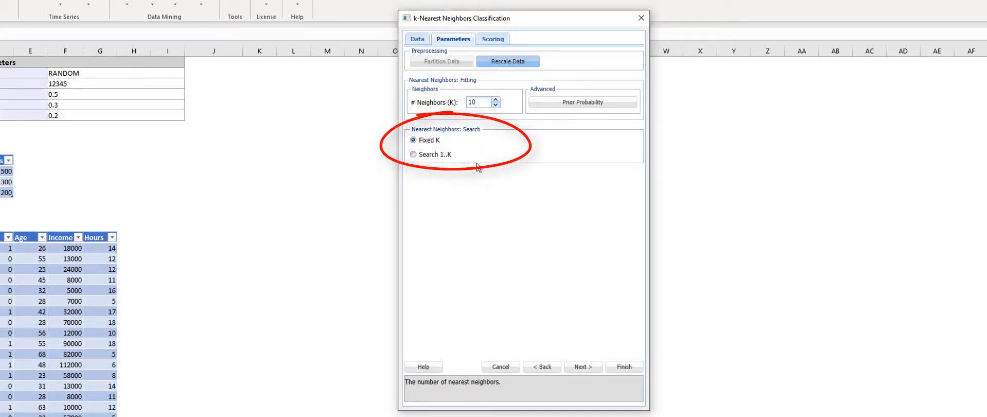
click(413, 155)
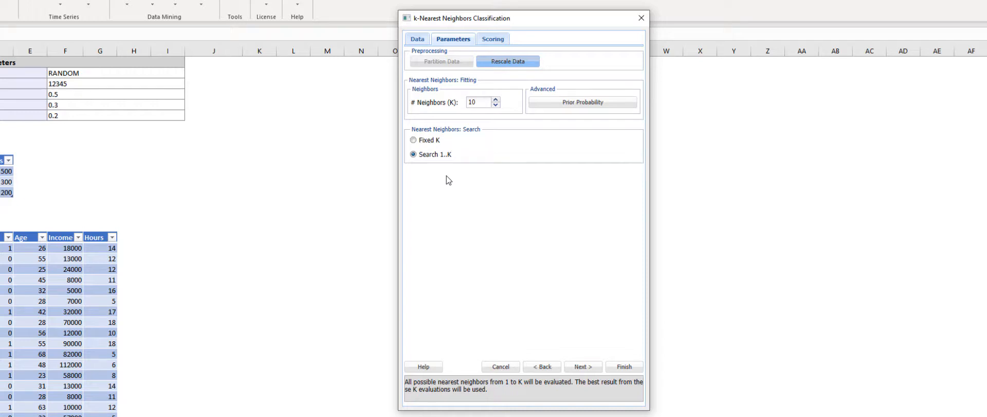
click(583, 366)
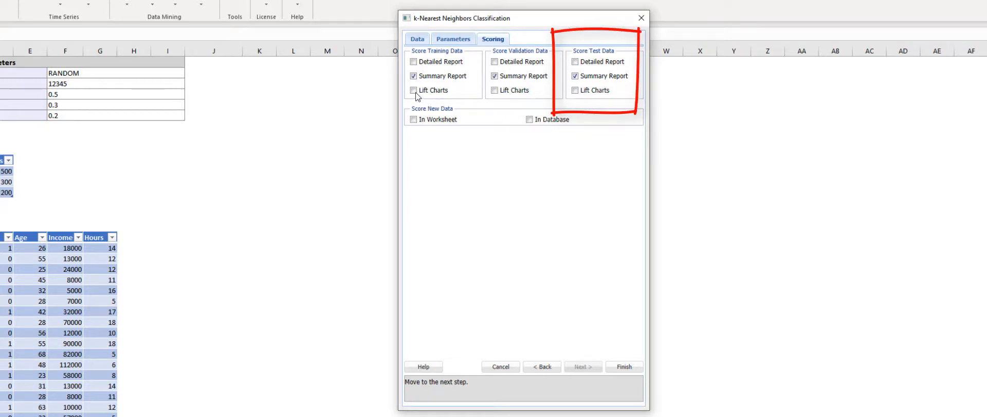
Add lift charts for the test data and score new worksheet data from the Gym_Score sheet.
click(576, 91)
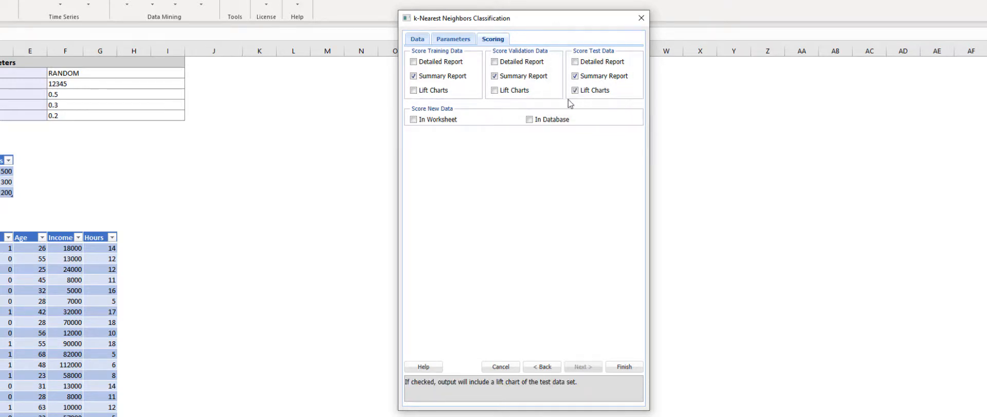
click(414, 120)
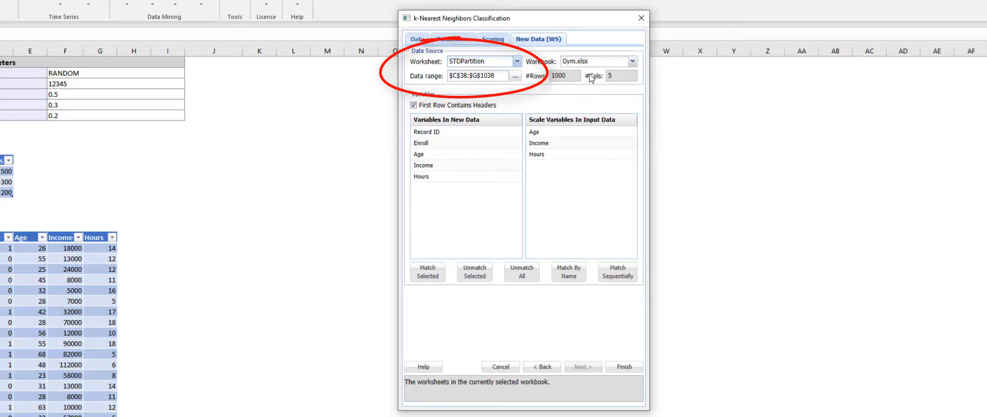
click(633, 61)
click(592, 72)
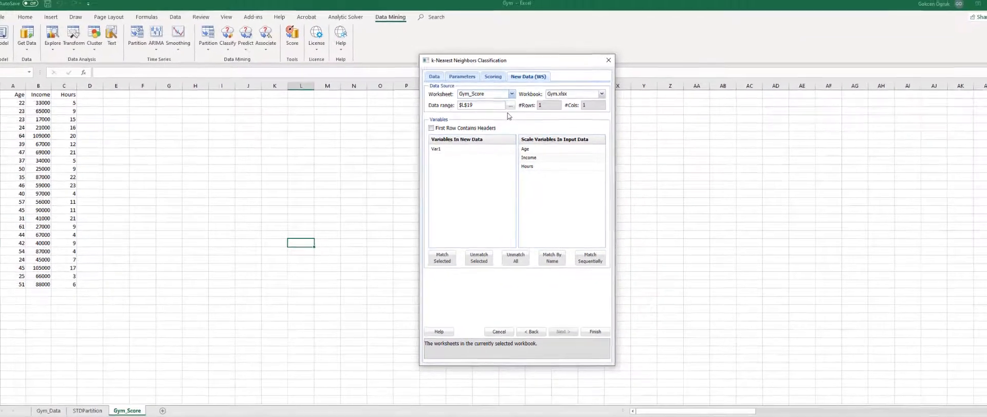
Set the new data range to $A$1:$C$24 and match the variables by name.
click(510, 105)
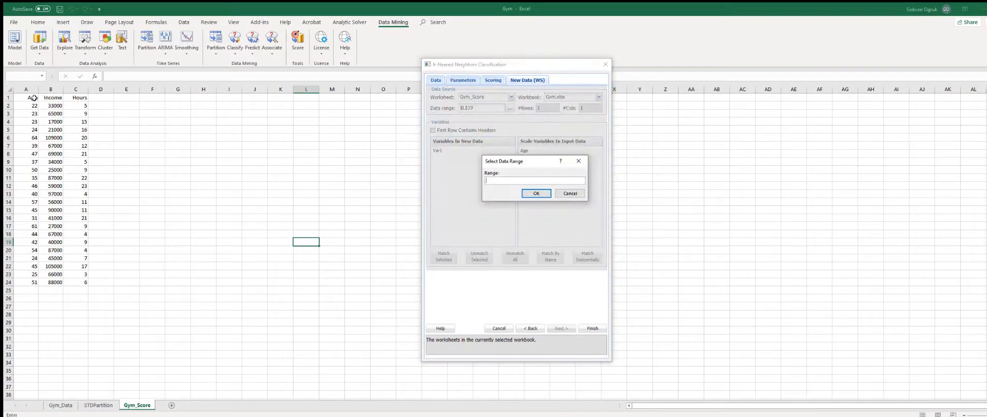
drag(33, 98, 81, 283)
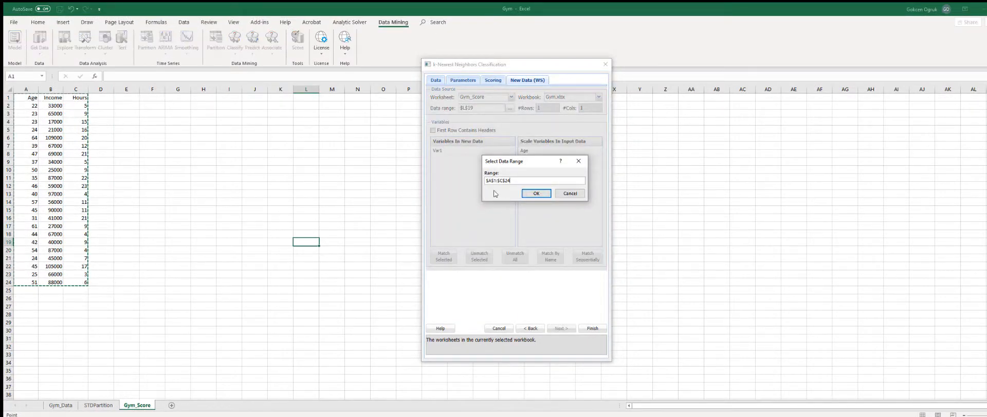
click(535, 194)
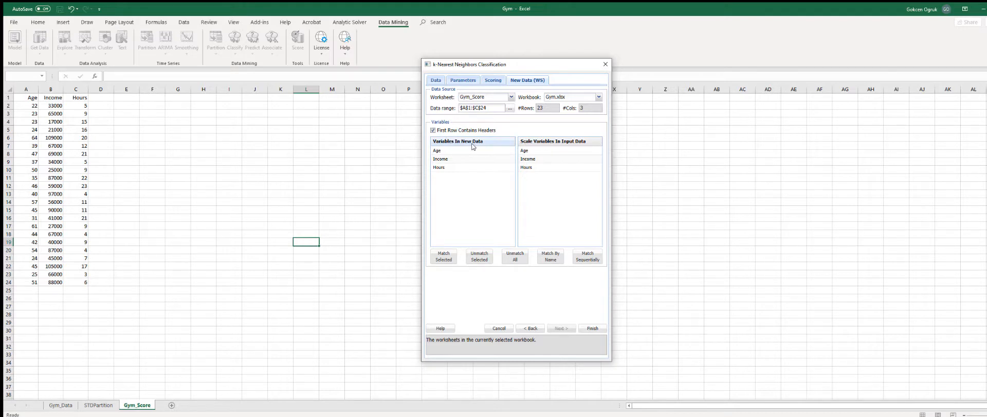
click(552, 259)
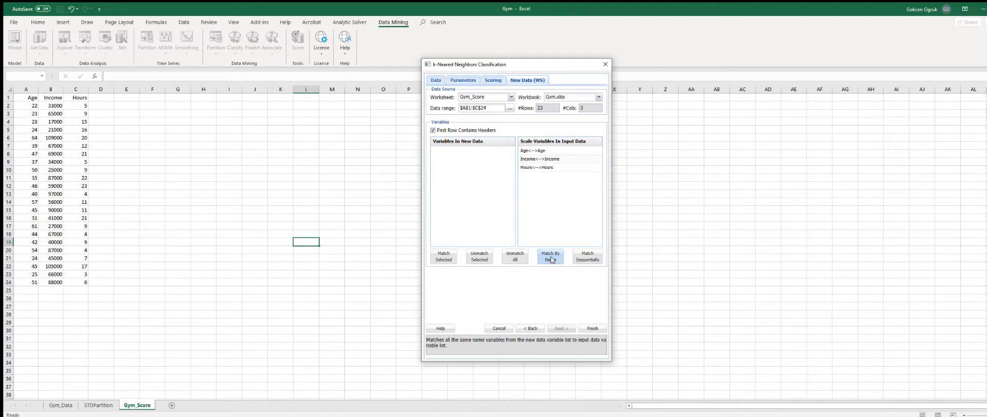
Run the k-NN classification.
click(591, 329)
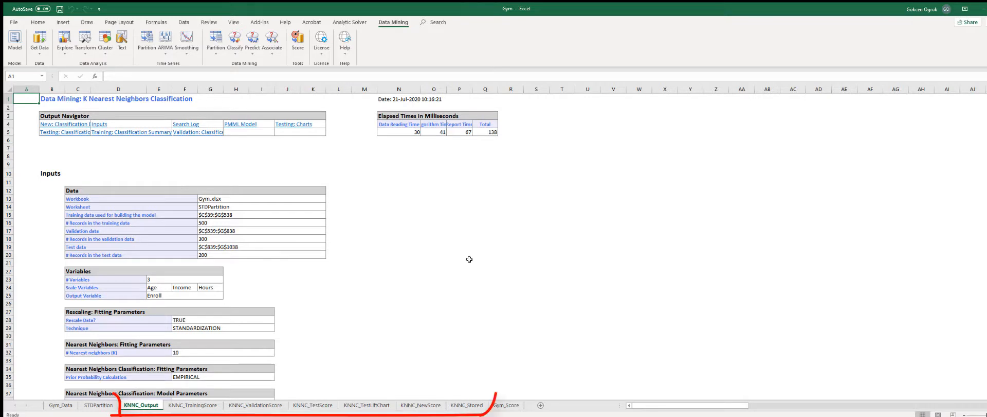
scroll(470, 258, down, 13)
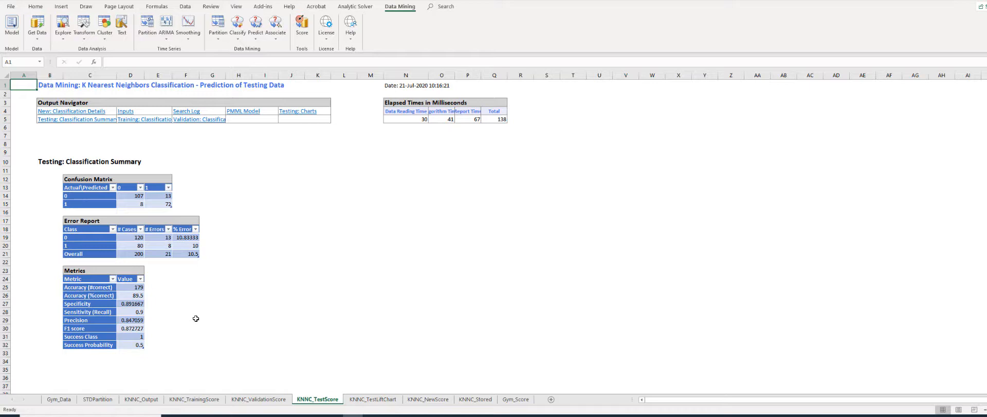
Review the training and validation classification summaries.
click(193, 401)
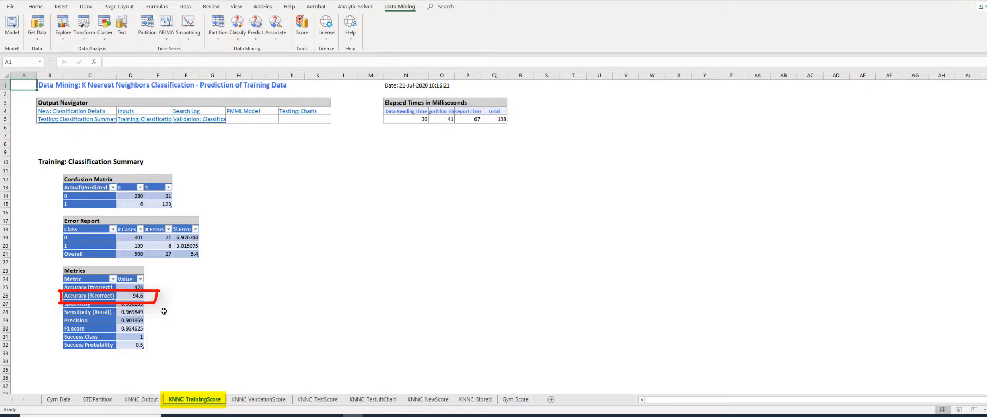
click(262, 400)
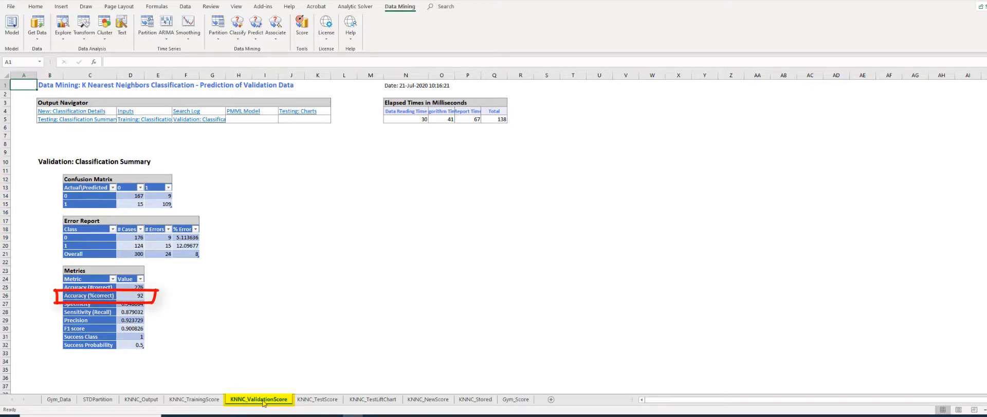
Open the testing classification summary and annotate it in ink with "80 → enrolled" and "200 observations".
click(317, 399)
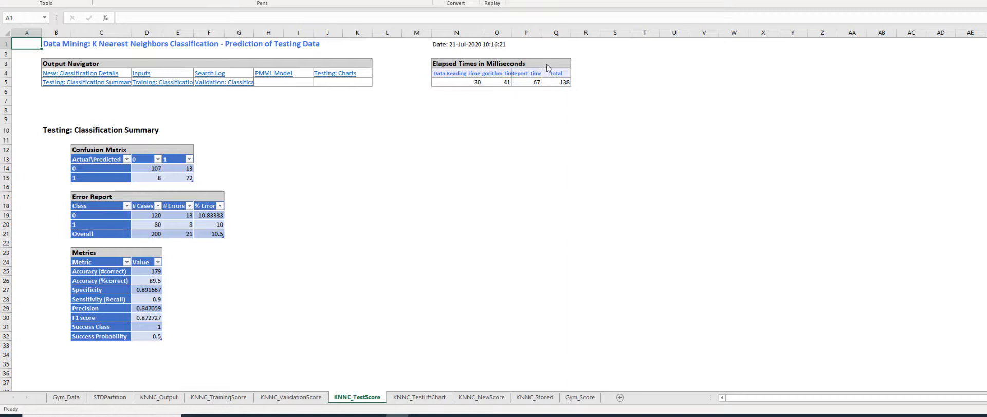
drag(441, 150, 474, 151)
mouse_move(473, 148)
mouse_down()
mouse_move(473, 157)
mouse_move(530, 152)
mouse_move(537, 140)
mouse_up()
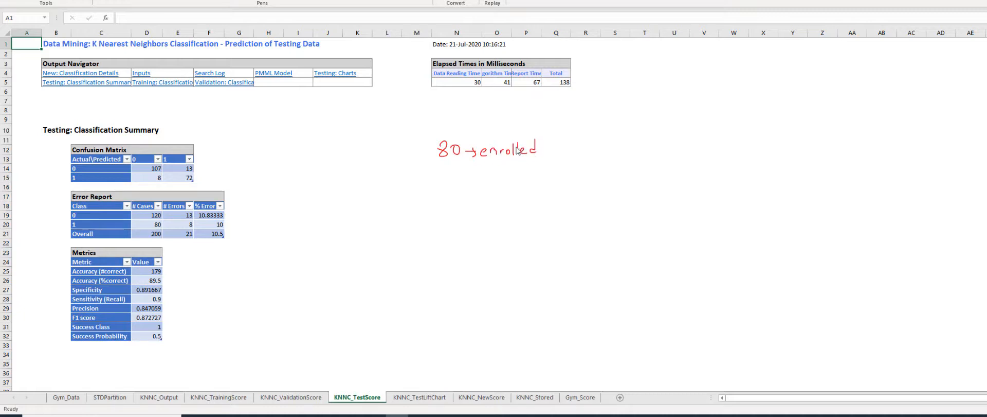
drag(437, 178, 446, 186)
drag(448, 179, 551, 184)
drag(557, 177, 554, 186)
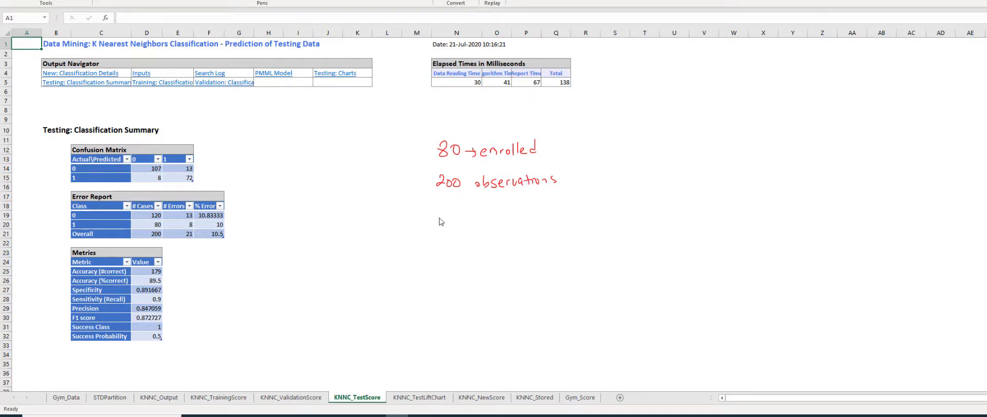
Write the ink fraction 80/200 = 0.4 below the enrolled and observations notes.
drag(432, 214, 431, 215)
drag(437, 215, 446, 227)
drag(420, 237, 447, 238)
drag(456, 228, 465, 227)
drag(456, 231, 466, 231)
drag(489, 221, 488, 220)
drag(501, 226, 502, 225)
drag(509, 218, 513, 228)
drag(511, 220, 510, 232)
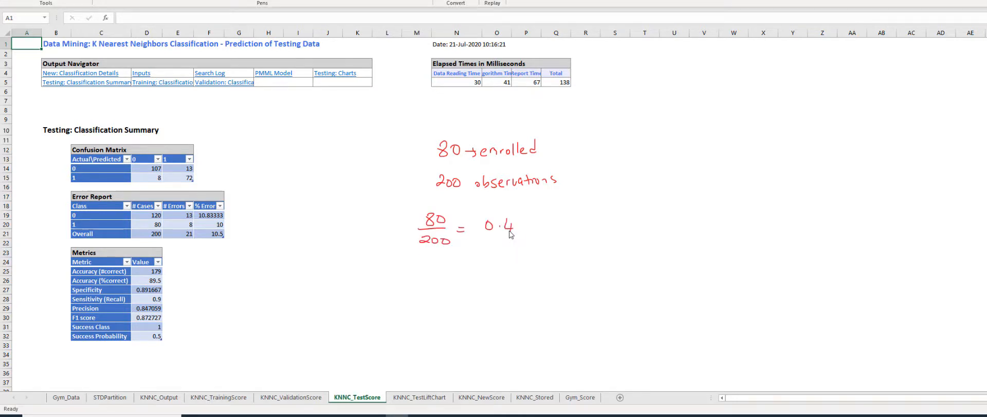
Underline 0.4 and annotate "40% → Target class" with an ink arrow pointing back to the enrolled note.
drag(485, 235, 514, 234)
drag(567, 221, 569, 232)
drag(575, 227, 575, 226)
drag(583, 220, 588, 231)
mouse_move(599, 227)
mouse_down()
mouse_move(627, 238)
mouse_move(669, 223)
mouse_up()
mouse_move(662, 224)
mouse_down()
mouse_move(664, 235)
mouse_move(687, 230)
mouse_up()
drag(692, 228, 700, 234)
drag(705, 223, 705, 233)
drag(721, 225, 722, 233)
mouse_move(725, 220)
mouse_down()
mouse_move(724, 232)
mouse_move(735, 232)
mouse_up()
mouse_move(741, 224)
mouse_down()
mouse_move(737, 231)
mouse_move(746, 232)
mouse_move(546, 148)
mouse_up()
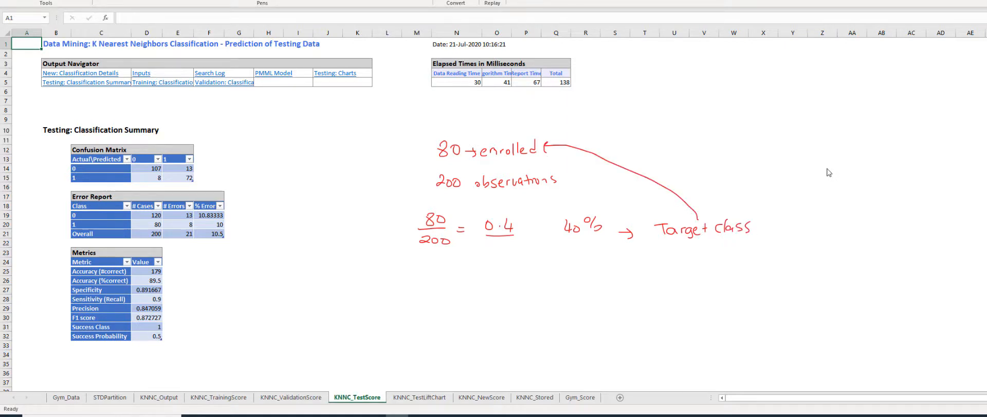
Circle 0.4 and write in ink that 0.4 < 0.5 gives ŷ = 0, then begin the 200 - 80 fraction.
drag(470, 275, 487, 285)
click(480, 281)
drag(372, 276, 372, 276)
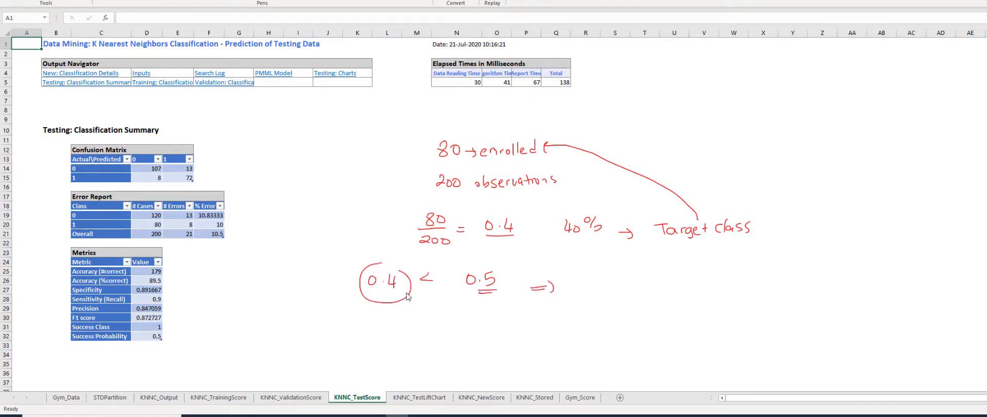
drag(384, 293, 394, 296)
drag(478, 297, 494, 296)
mouse_move(571, 282)
mouse_down()
mouse_move(579, 296)
mouse_move(580, 276)
mouse_move(597, 284)
mouse_up()
drag(592, 289, 616, 287)
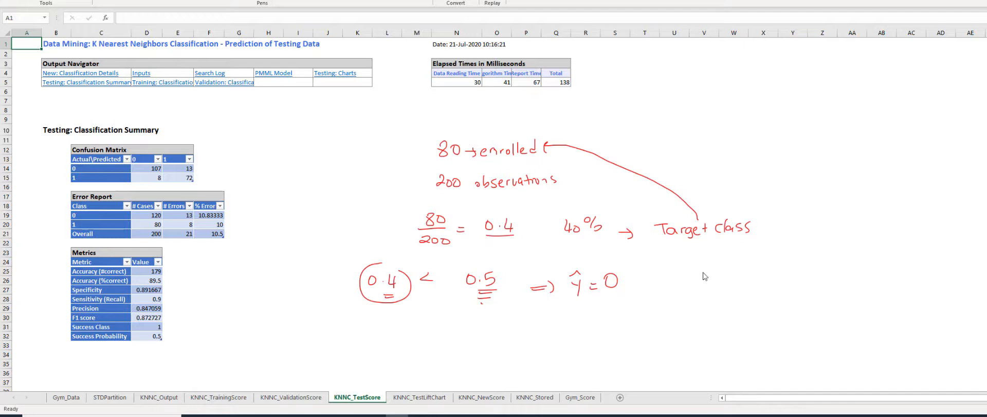
drag(693, 279, 754, 283)
drag(695, 294, 748, 292)
Complete the ink fraction (200 - 80)/200 = 0.6 and write the class labels 0 and 1 beside it.
drag(699, 309, 720, 305)
mouse_move(732, 305)
mouse_down()
mouse_move(789, 284)
mouse_move(808, 289)
mouse_up()
click(798, 289)
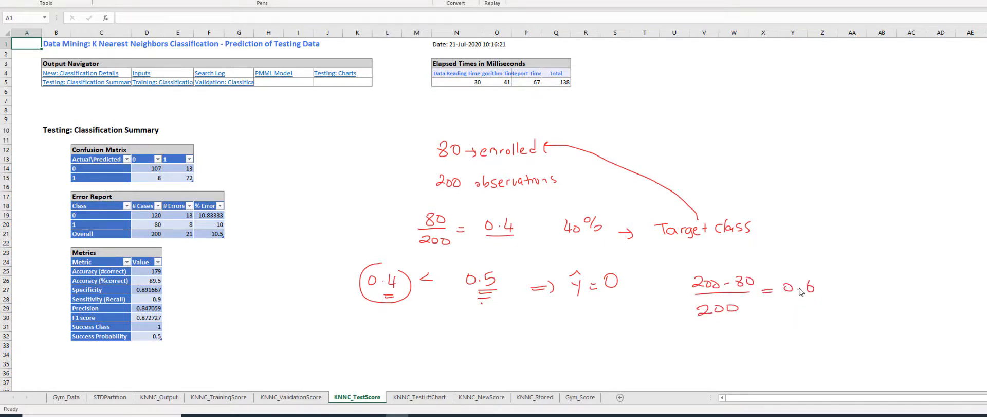
drag(758, 254, 755, 265)
drag(789, 300, 809, 298)
drag(862, 281, 863, 282)
drag(911, 284, 926, 292)
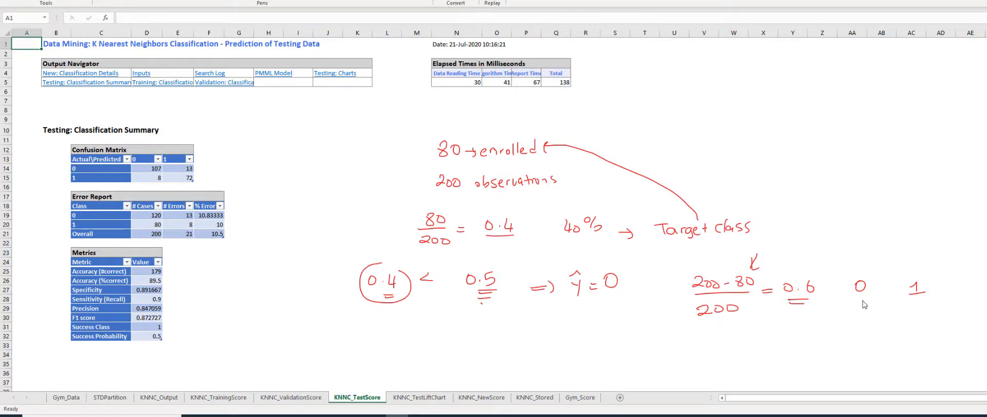
Box the class 0 label with an upward arrow and mark the Sensitivity metric with an ink arrow.
mouse_move(859, 319)
mouse_down()
mouse_move(862, 301)
mouse_move(860, 326)
mouse_up()
drag(846, 278, 848, 323)
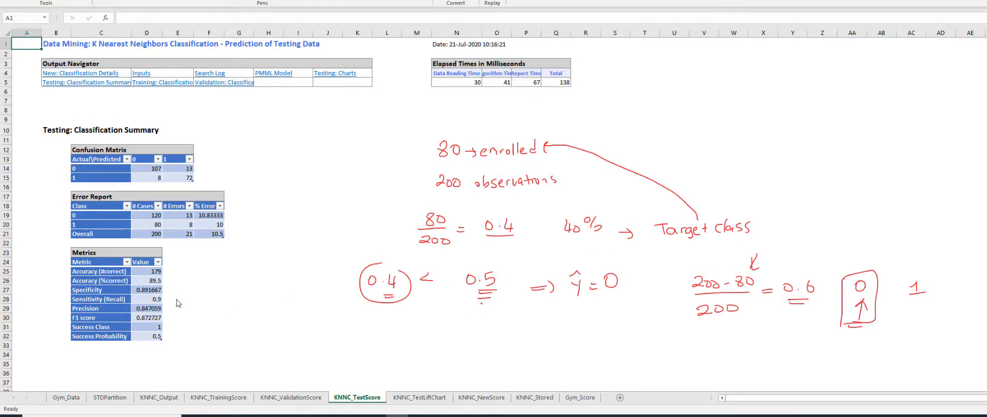
drag(174, 300, 181, 303)
Write the ink calculation 407/1000 = 0.403 in the sheet's upper corner.
mouse_move(819, 66)
mouse_down()
mouse_move(823, 80)
mouse_move(834, 72)
mouse_move(852, 83)
mouse_up()
mouse_move(813, 98)
mouse_down()
mouse_move(814, 109)
mouse_move(822, 103)
mouse_up()
drag(832, 102, 868, 84)
mouse_move(861, 88)
mouse_down()
mouse_move(883, 79)
mouse_move(889, 86)
mouse_up()
mouse_move(901, 75)
mouse_down()
mouse_move(904, 91)
mouse_move(918, 79)
mouse_move(926, 86)
mouse_up()
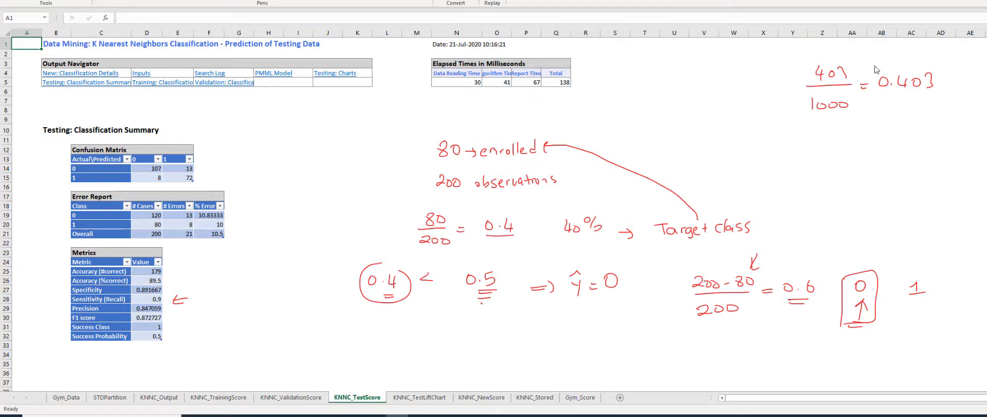
drag(882, 93, 923, 92)
drag(890, 99, 919, 99)
Open the test lift chart sheet and arrange the lift, decile and ROC chart windows for viewing.
click(420, 397)
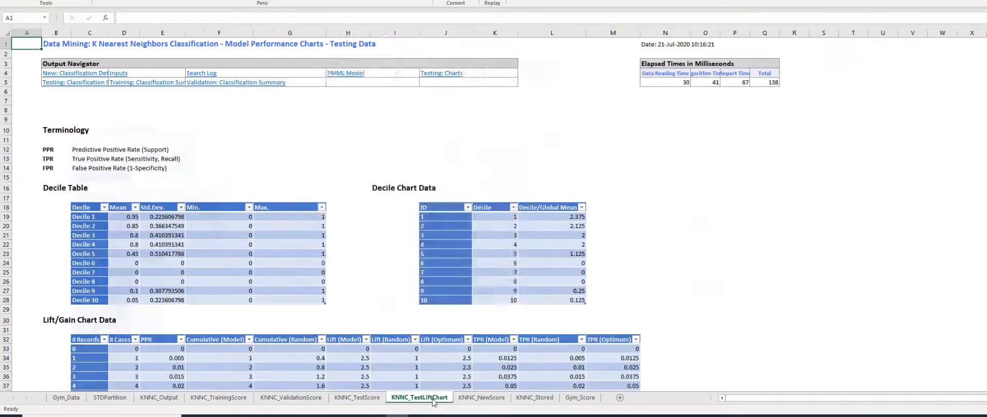
drag(436, 87, 627, 67)
click(820, 81)
drag(820, 80, 109, 72)
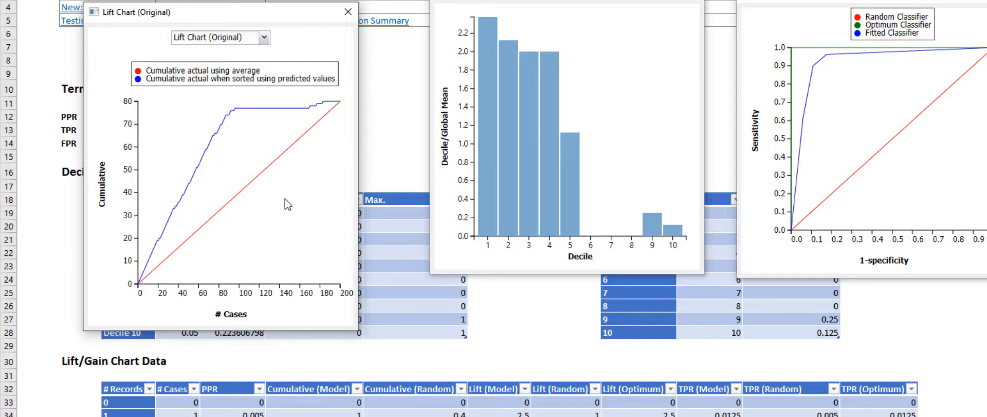
drag(589, 0, 567, 26)
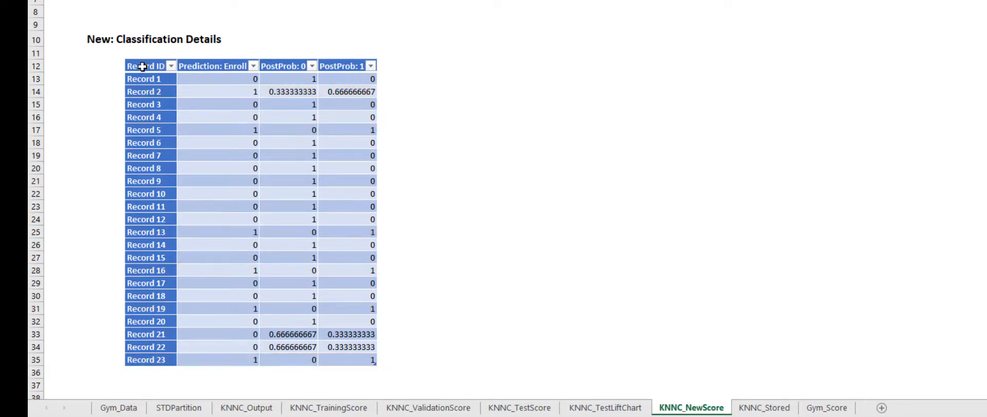
Copy the new-data classification details and paste the predictions and probabilities beside the Gym_Score data.
drag(146, 66, 334, 359)
right_click(358, 219)
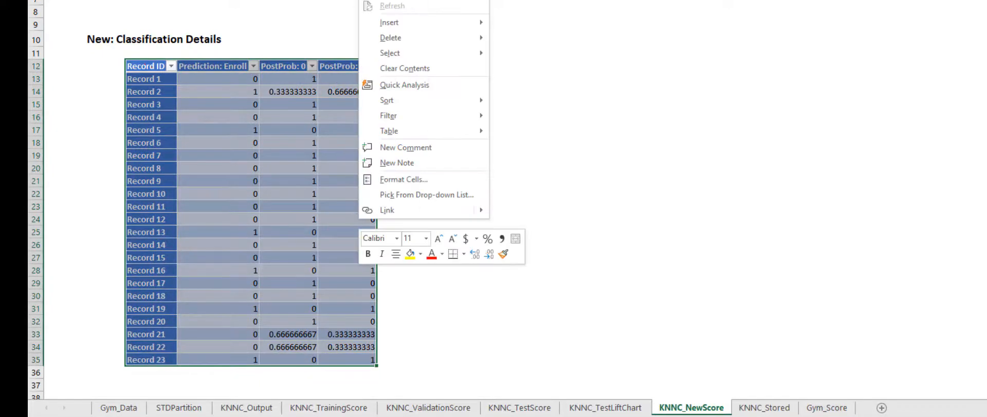
key(ctrl+c)
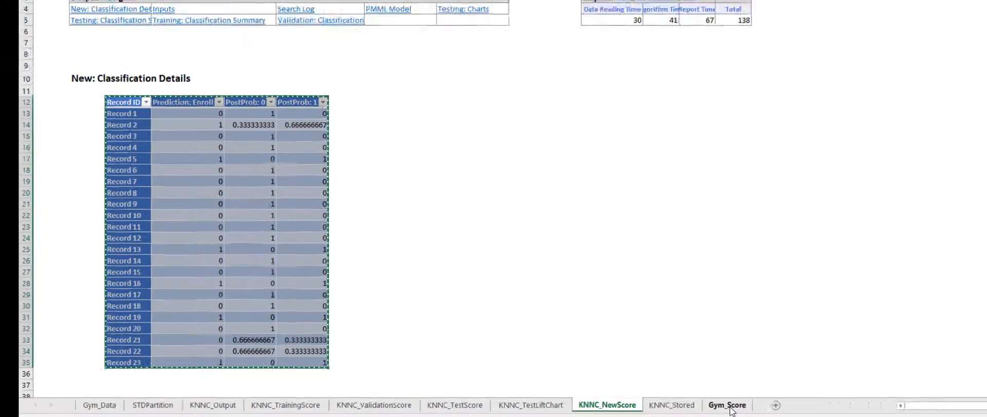
click(827, 407)
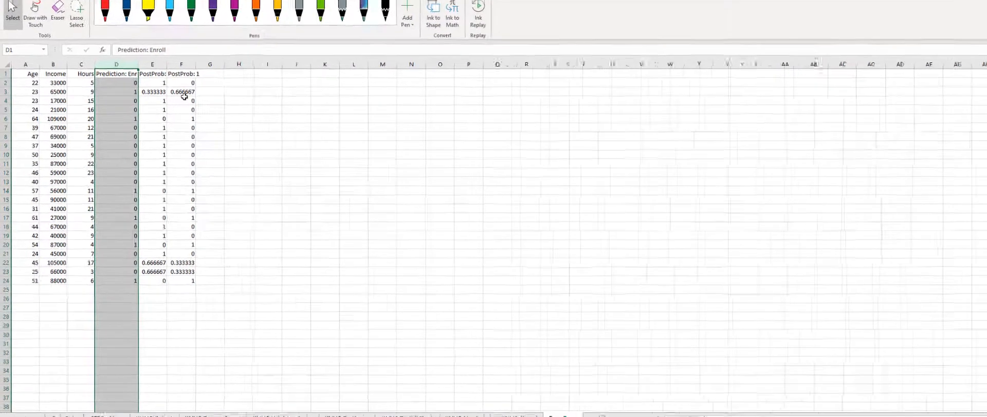